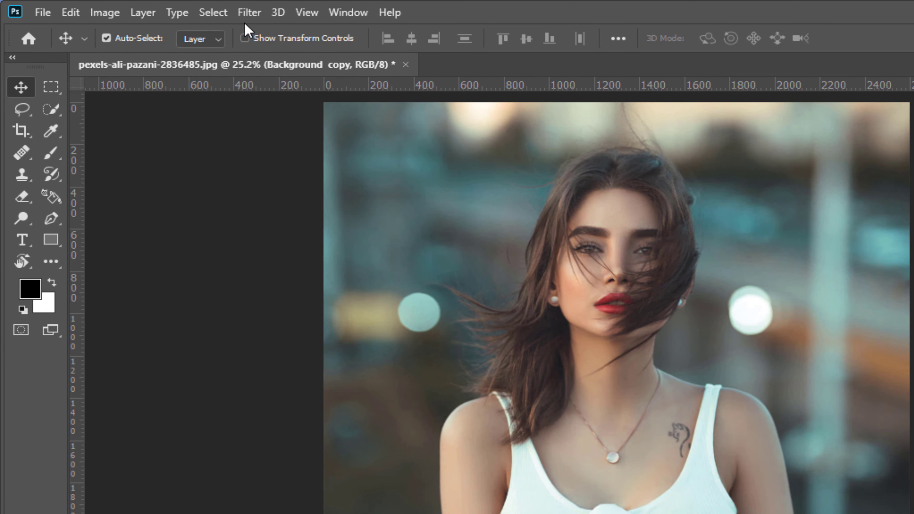
Step: Open the Camera Raw Filter and set Temperature +8, Tint +10, Exposure +0.35, Highlights +35, Shadows -55, Whites -20 and Blacks -40
click(248, 13)
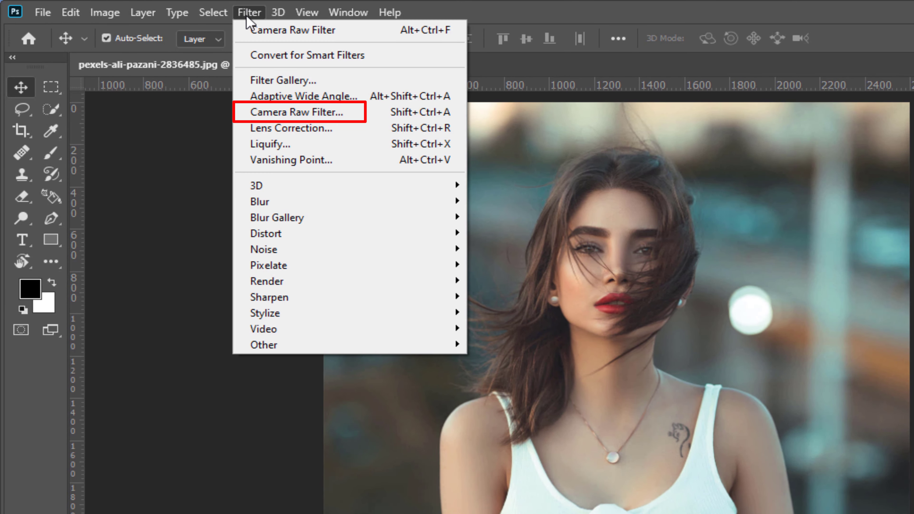
click(283, 113)
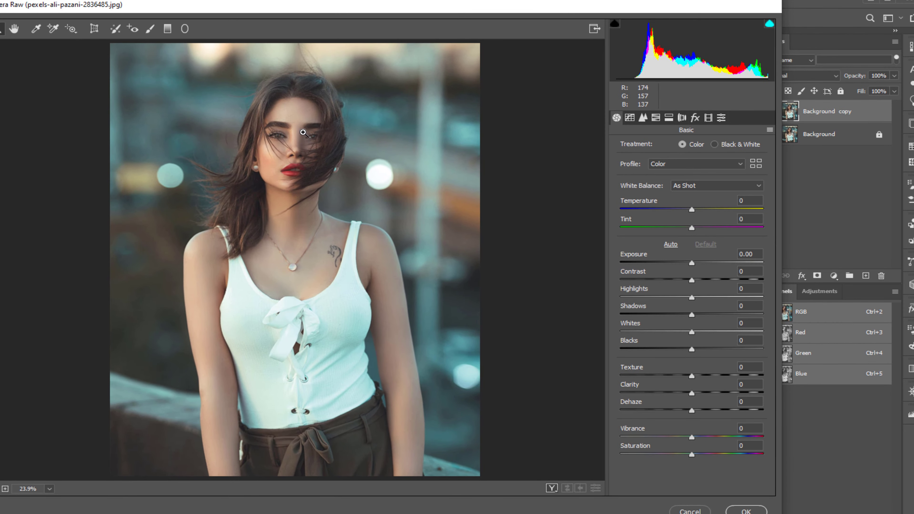
click(692, 210)
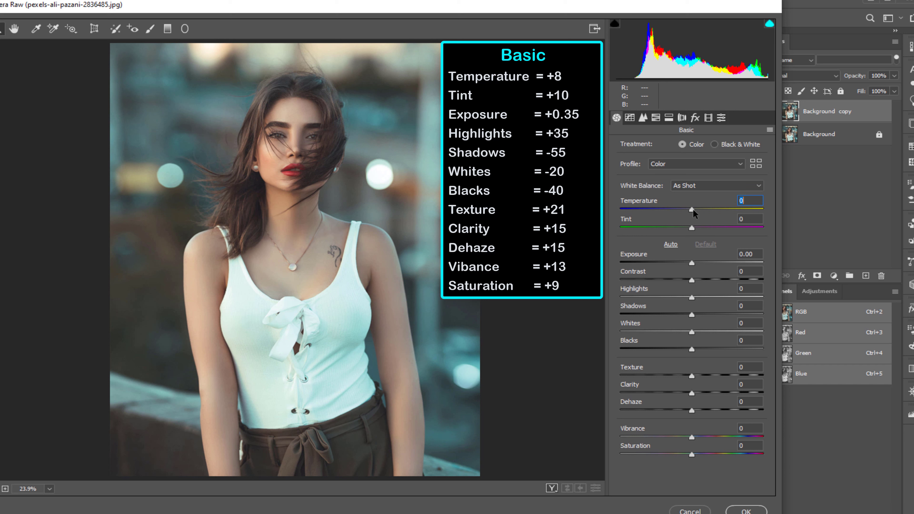
drag(693, 209, 696, 264)
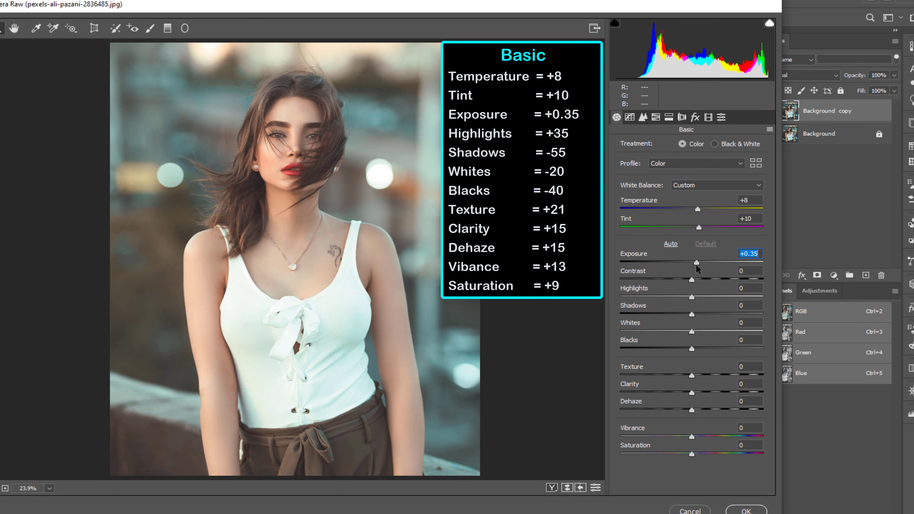
drag(692, 297, 664, 343)
click(691, 314)
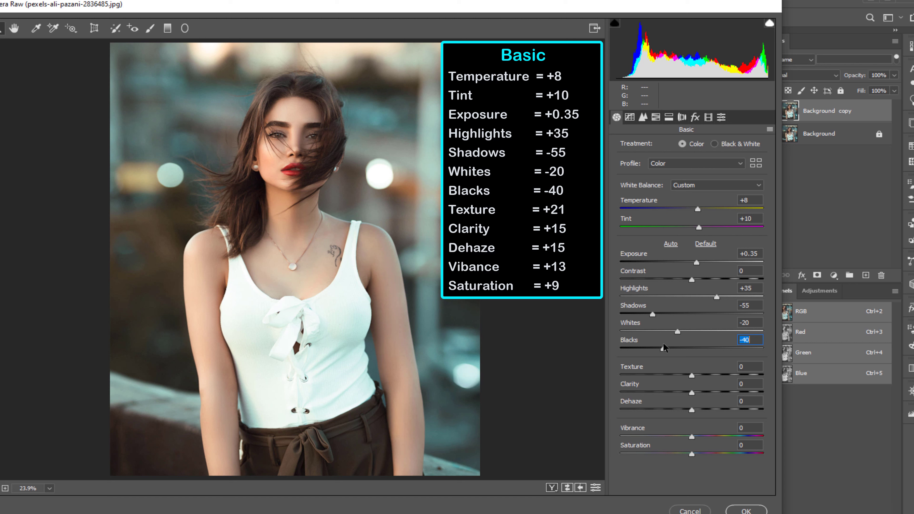
Step: Set the basic adjustments Texture to +21, Clarity to +15, Dehaze to +15, Vibrance to +13 and Saturation to +9
drag(693, 385, 707, 380)
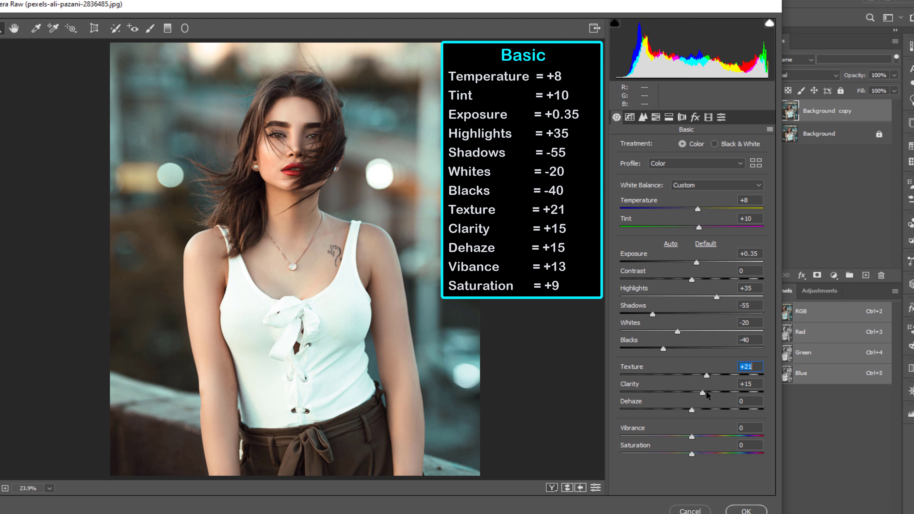
drag(692, 410, 699, 455)
click(692, 453)
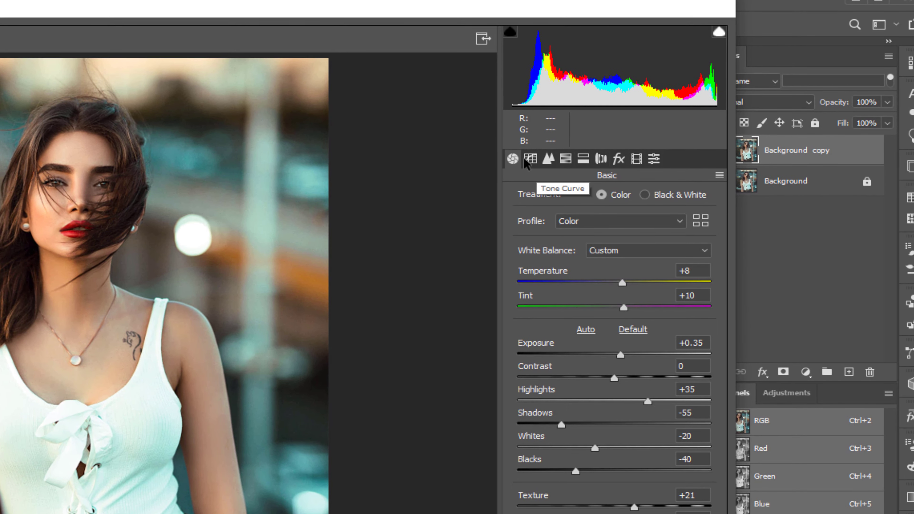
Step: Set the parametric tone curve to Highlights -33, Lights +8, Darks -18, Shadows +8, and noise reduction to Luminance 31 with Luminance Detail 55
click(531, 159)
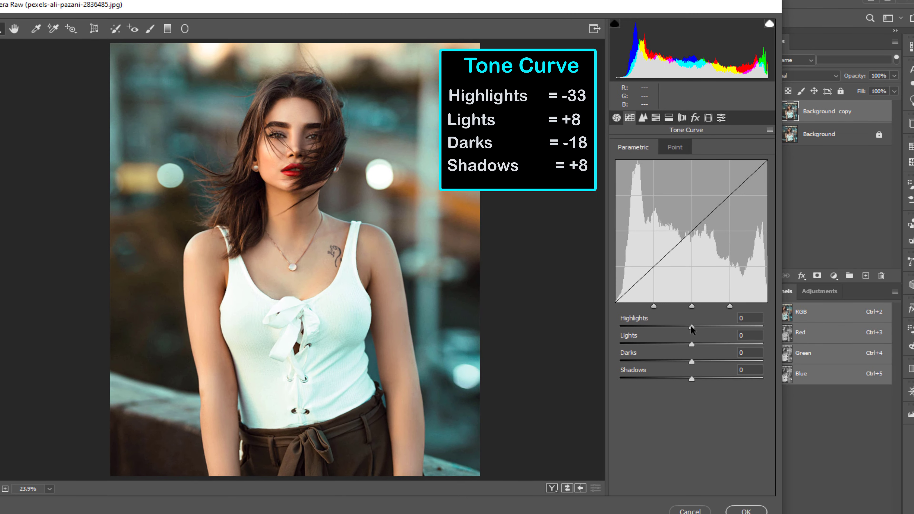
drag(691, 325, 698, 381)
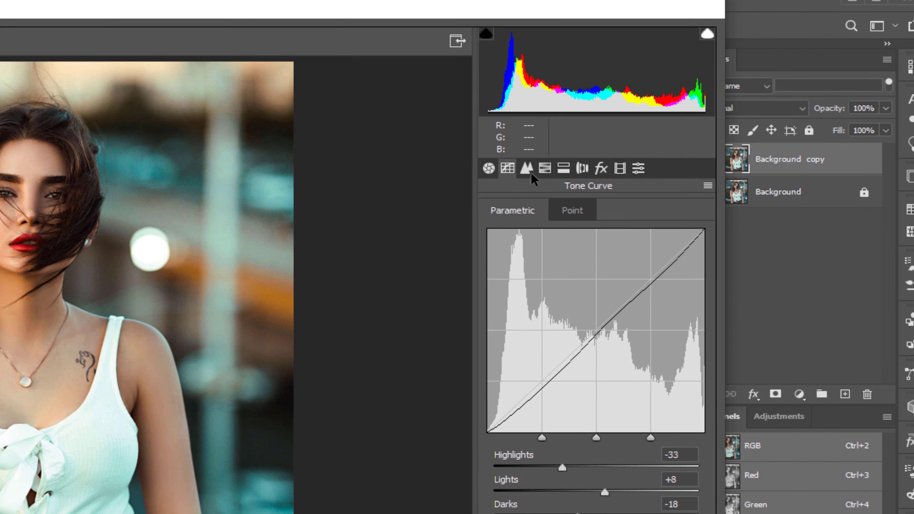
click(643, 118)
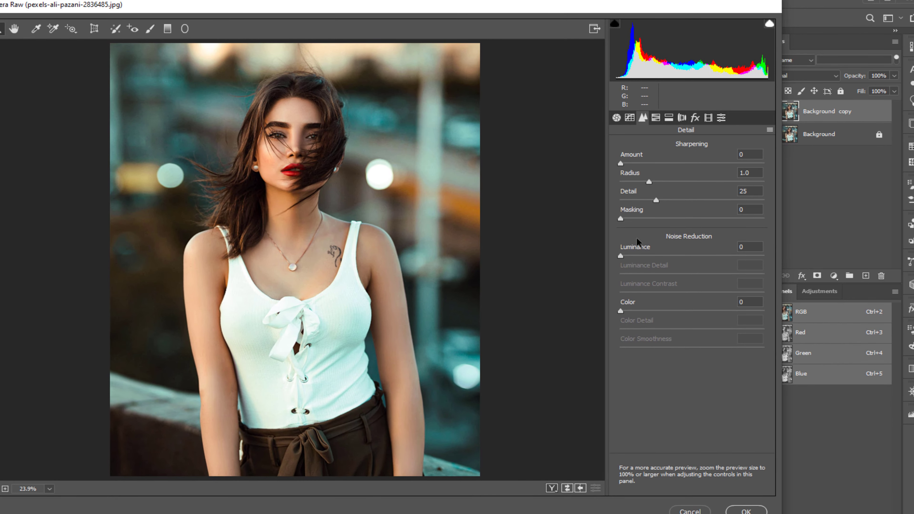
drag(621, 254, 695, 274)
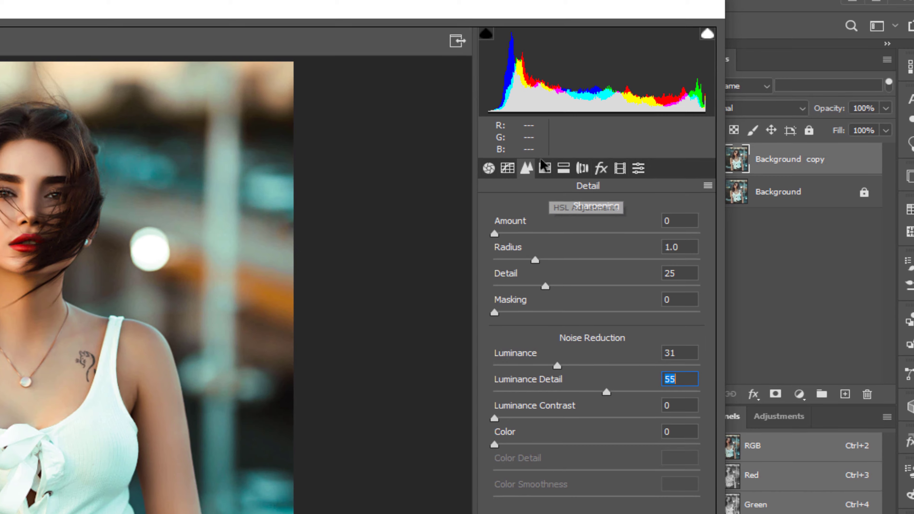
Step: Set HSL saturation to Reds +6, Oranges -16, Yellows -33, Greens -11, Aquas +4, Blues +32, Purples +30 and Magentas +67
click(544, 167)
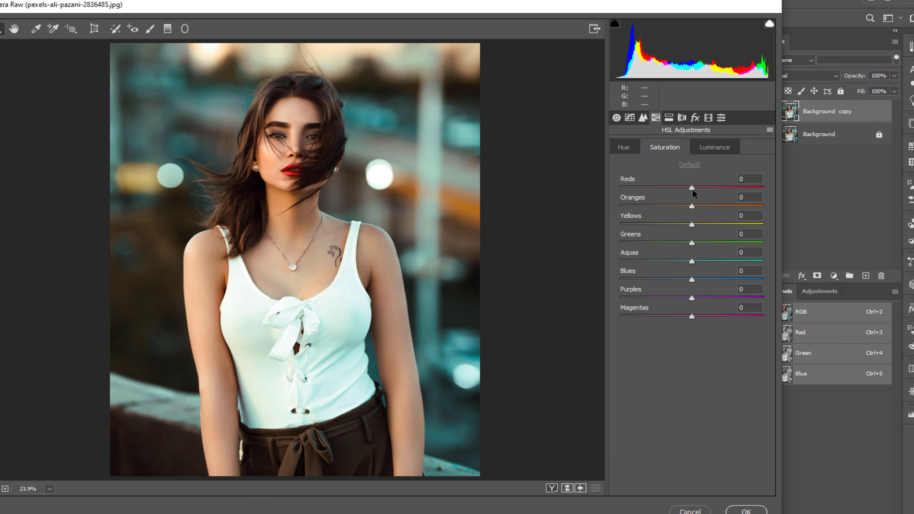
drag(692, 189, 680, 205)
click(693, 207)
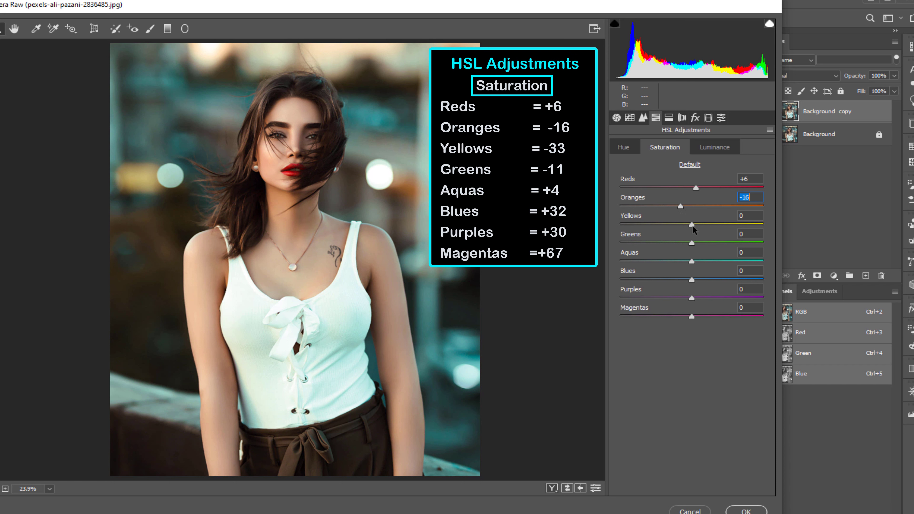
drag(693, 225, 683, 244)
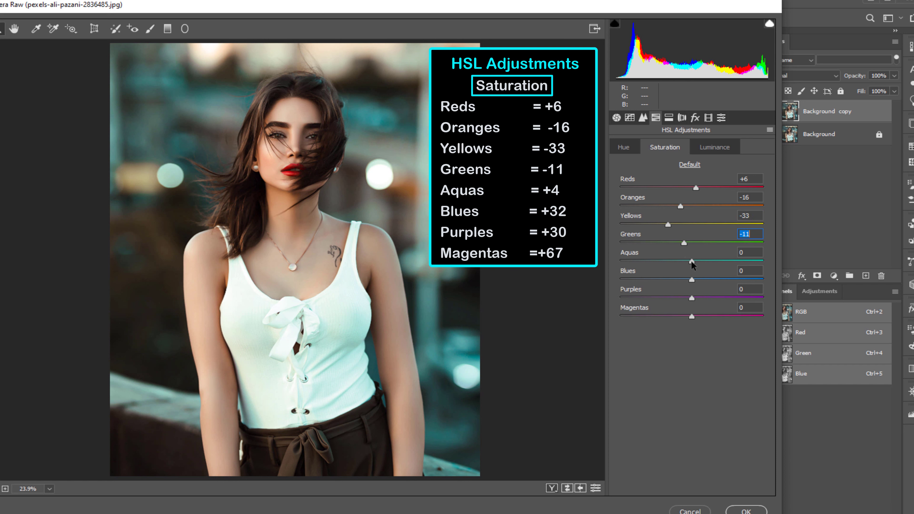
drag(692, 261, 700, 298)
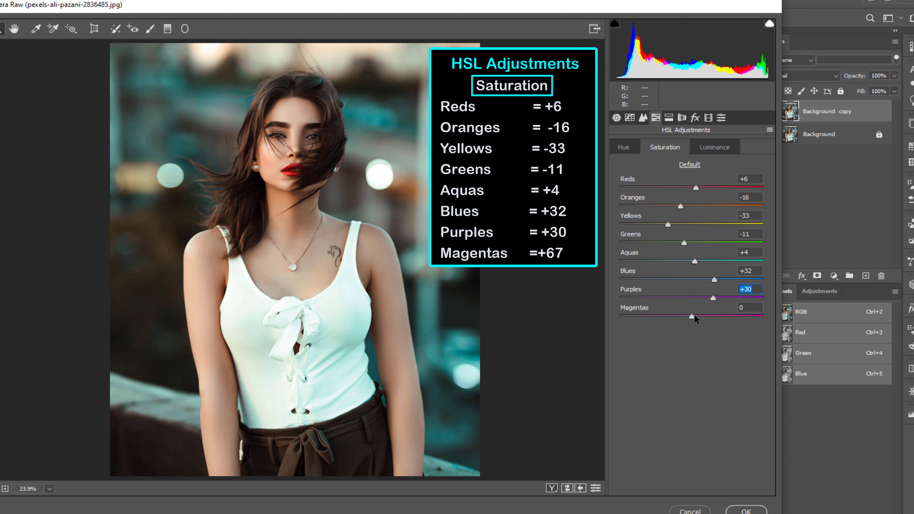
drag(695, 315, 715, 315)
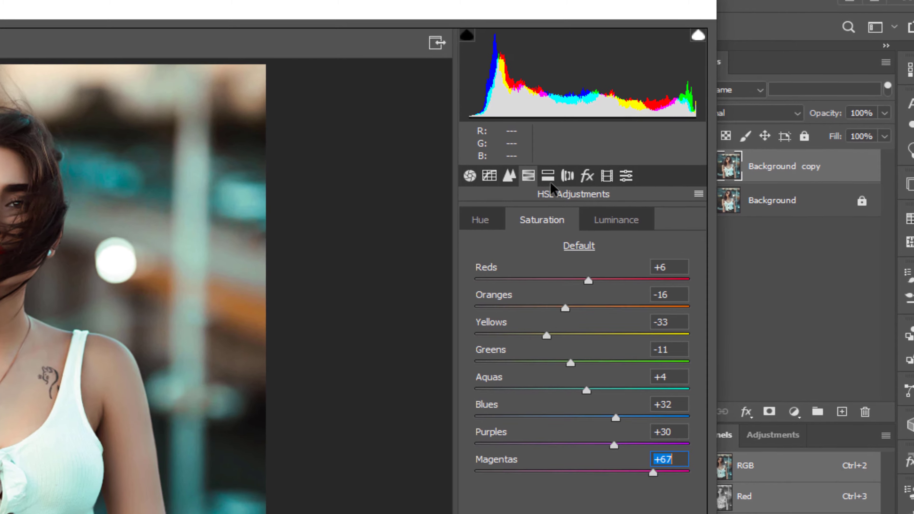
Step: Apply split toning with highlights Hue 221 and Saturation 56, Balance -33, and shadows Hue 240 and Saturation 15
click(669, 117)
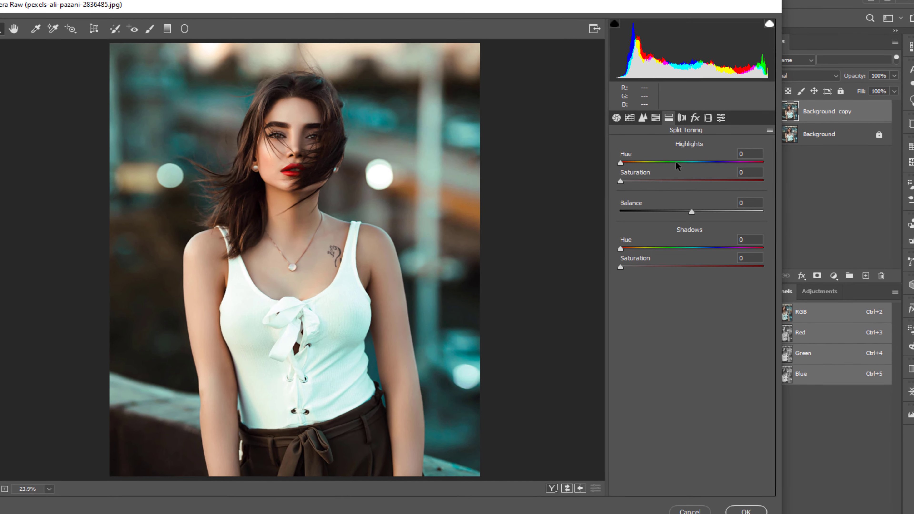
drag(555, 247, 608, 255)
drag(712, 168, 708, 173)
drag(637, 180, 672, 212)
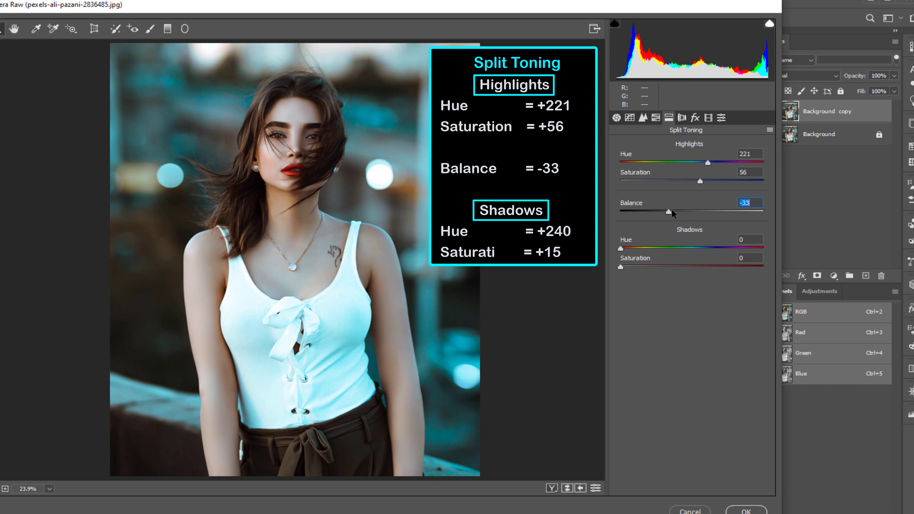
drag(673, 246, 715, 253)
mouse_move(629, 267)
mouse_down()
mouse_move(654, 265)
mouse_move(641, 267)
mouse_up()
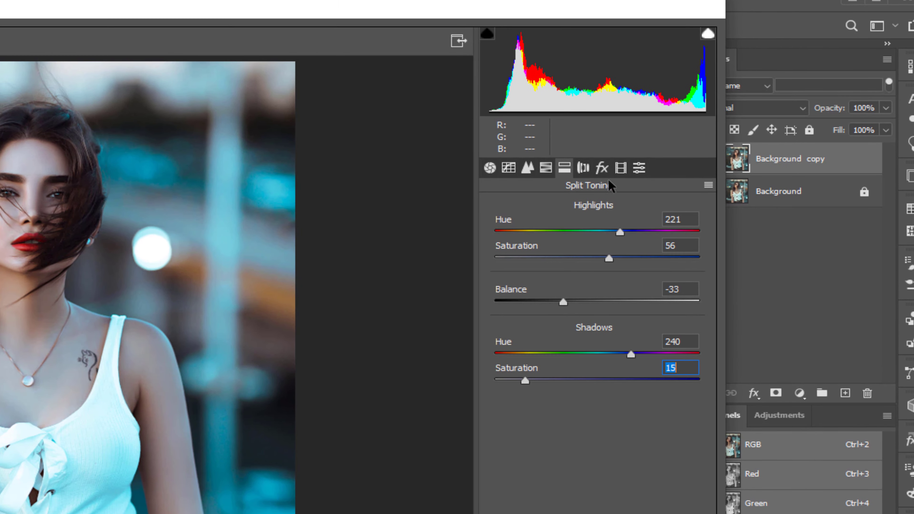
Step: Add a post-crop vignette with Amount -43, Midpoint 53, Roundness +100 and Feather 100
click(632, 152)
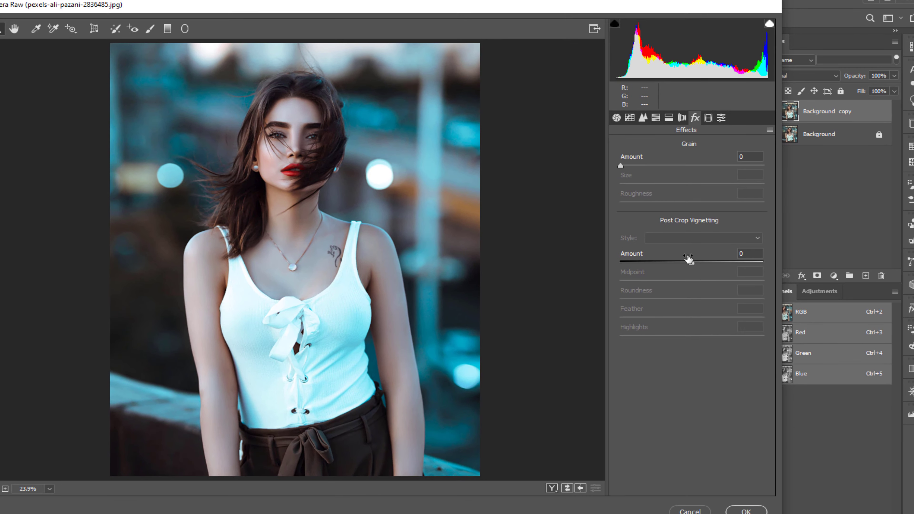
drag(671, 287, 662, 262)
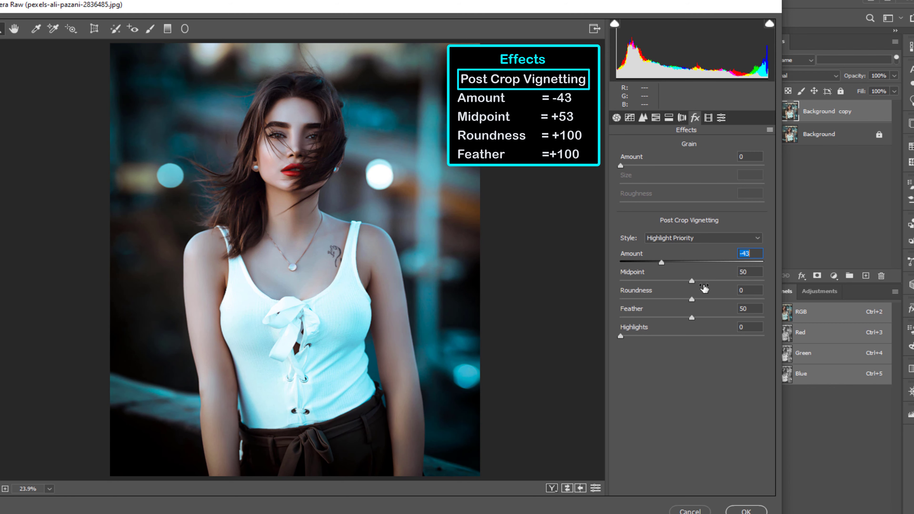
drag(692, 282, 786, 298)
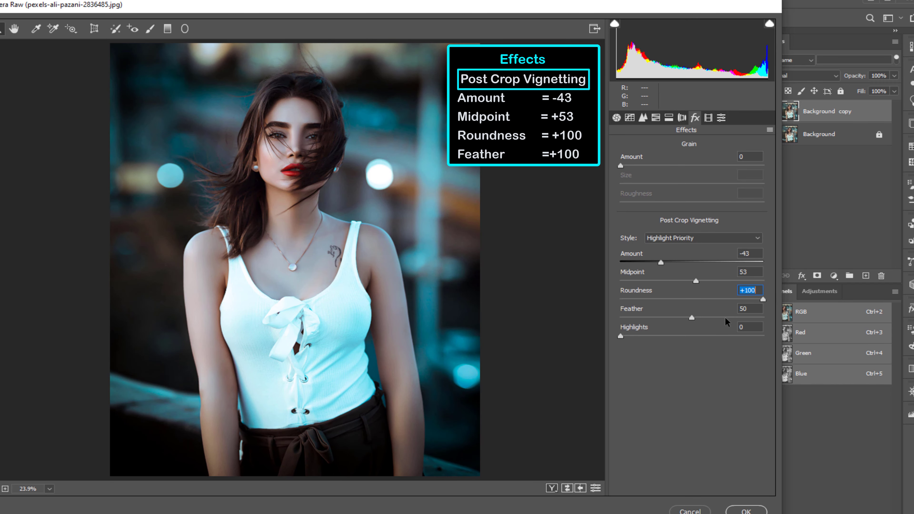
click(691, 318)
drag(692, 319, 764, 318)
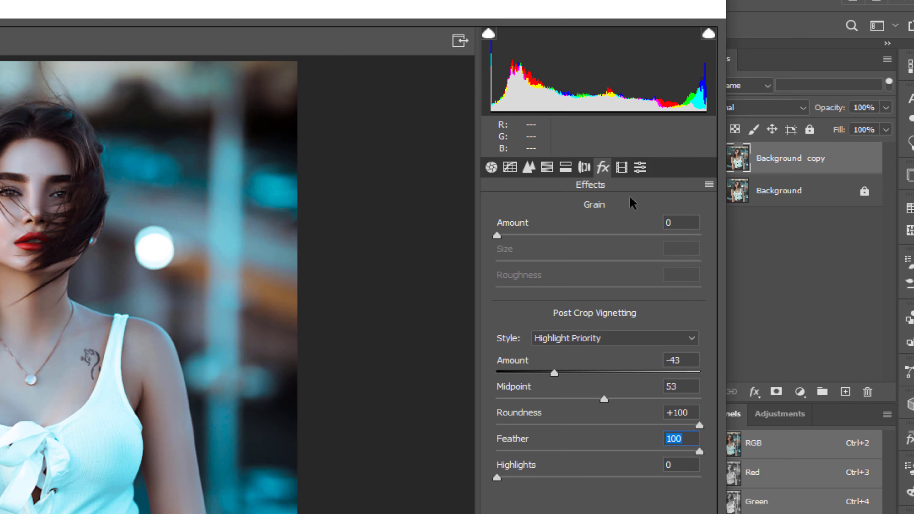
Step: Calibrate the shadows Tint to -38 and the Red Primary to Hue +8 and Saturation +13
click(639, 168)
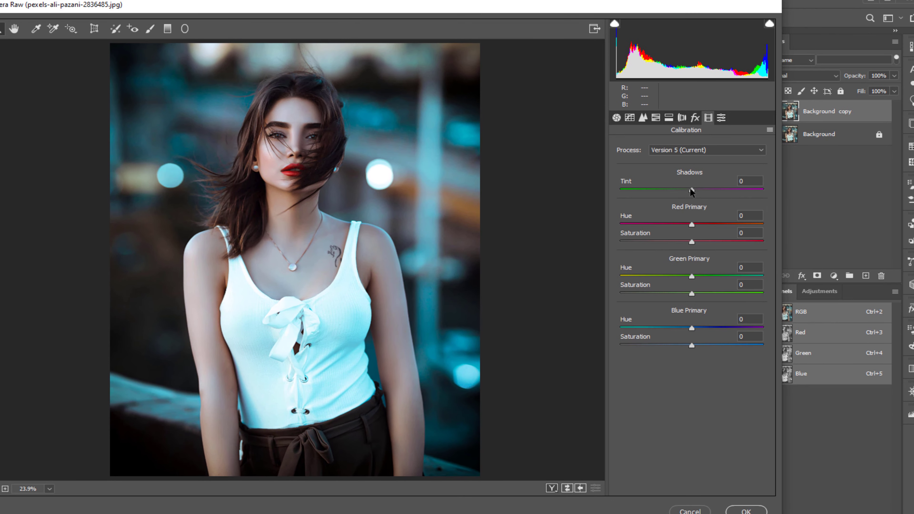
drag(691, 190, 677, 189)
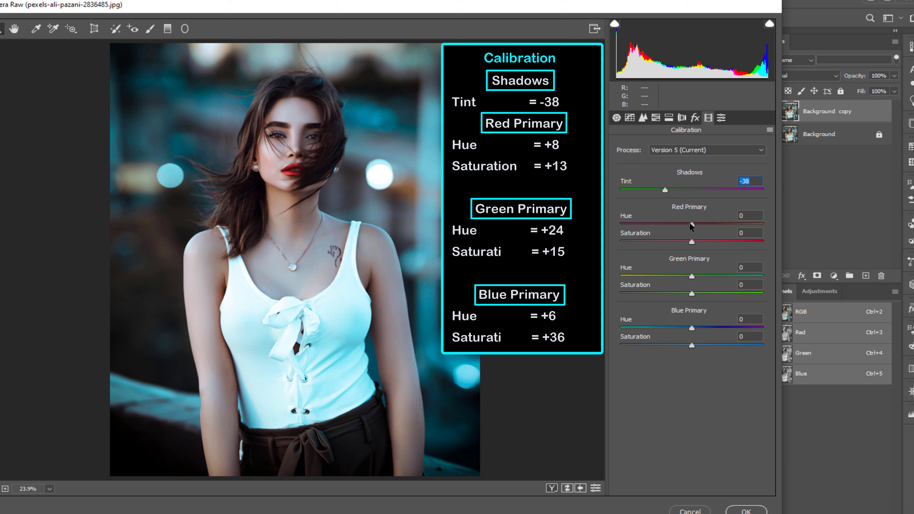
drag(690, 224, 700, 246)
Step: Calibrate the Green Primary to Hue +24, Saturation +15 and the Blue Primary to Hue +6, Saturation +47, and apply the filter
drag(690, 274, 701, 292)
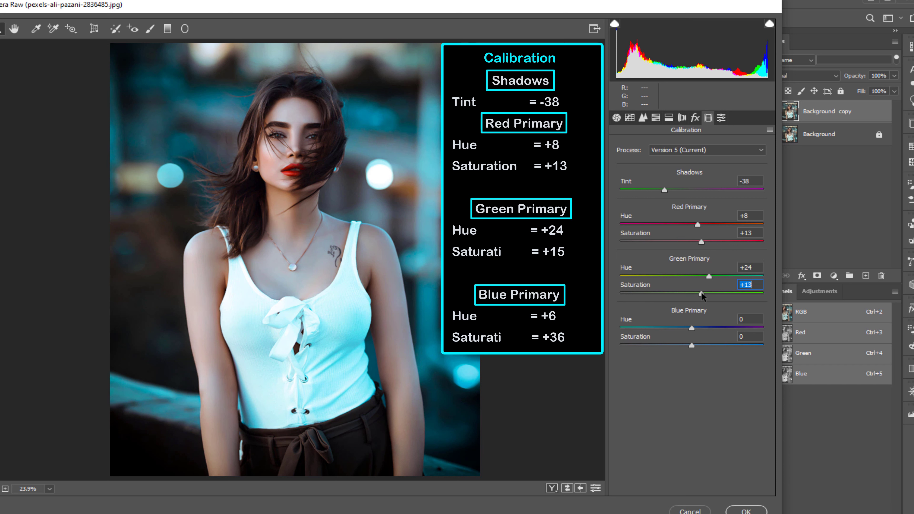
drag(694, 327, 724, 351)
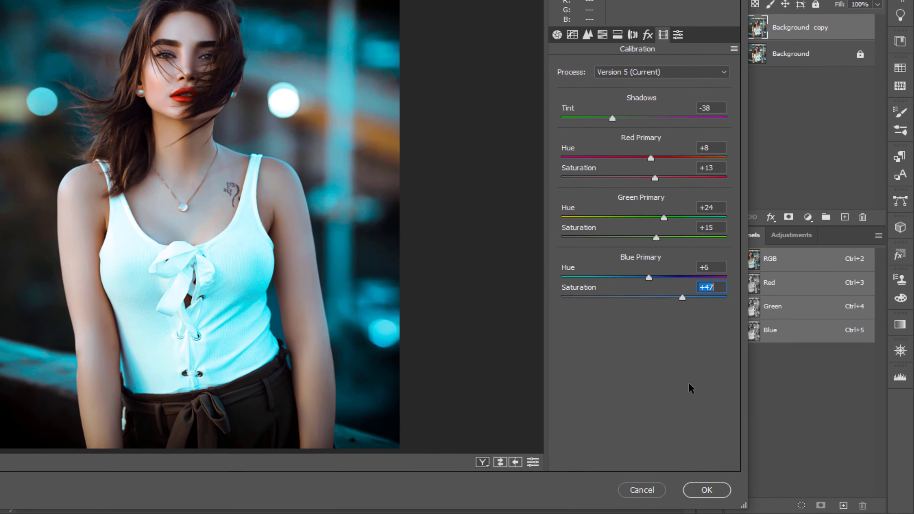
click(715, 486)
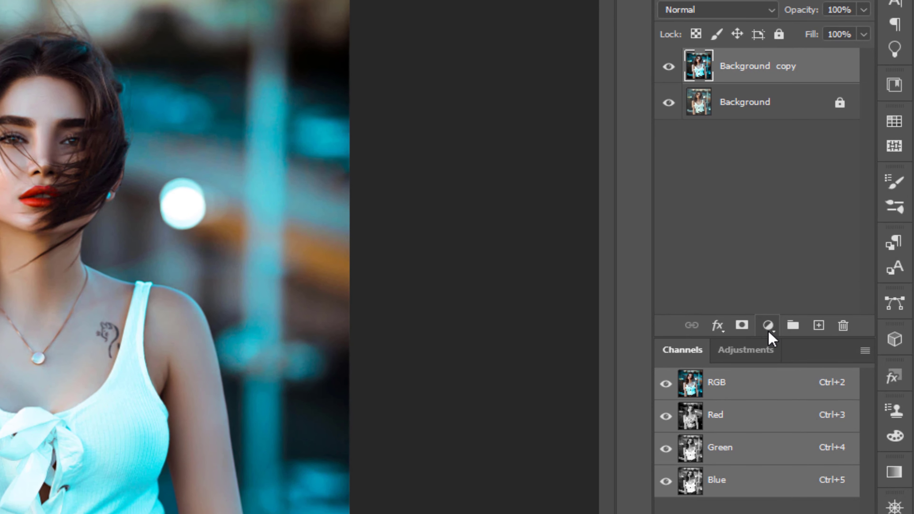
Step: Add a Brightness/Contrast adjustment layer above the Background copy and set its Contrast to 11
click(769, 331)
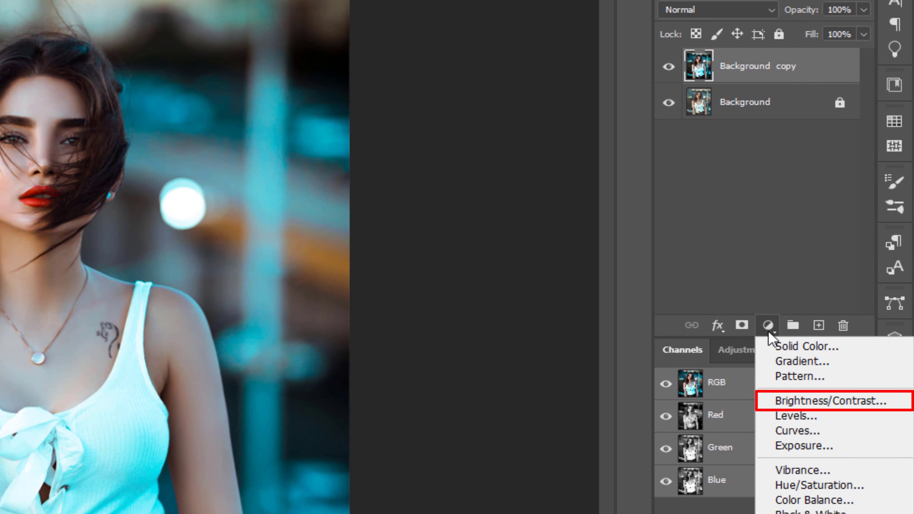
click(794, 401)
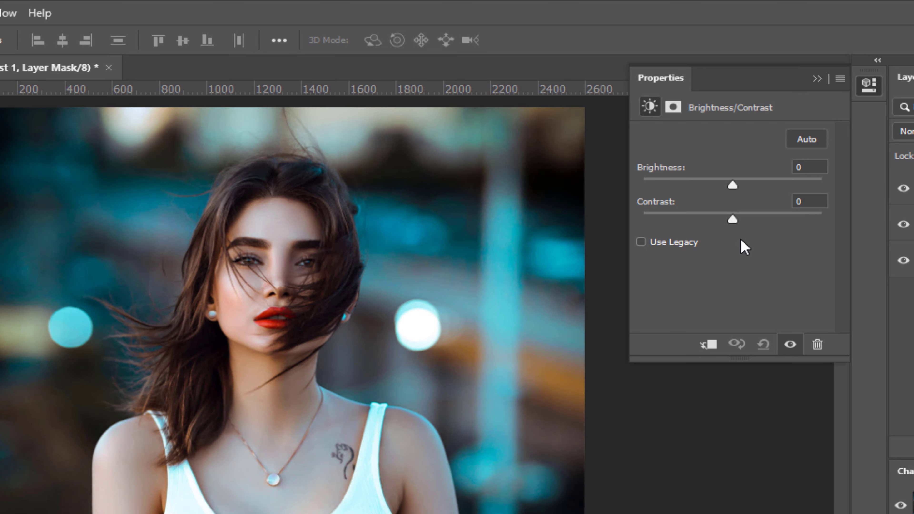
drag(733, 221, 743, 226)
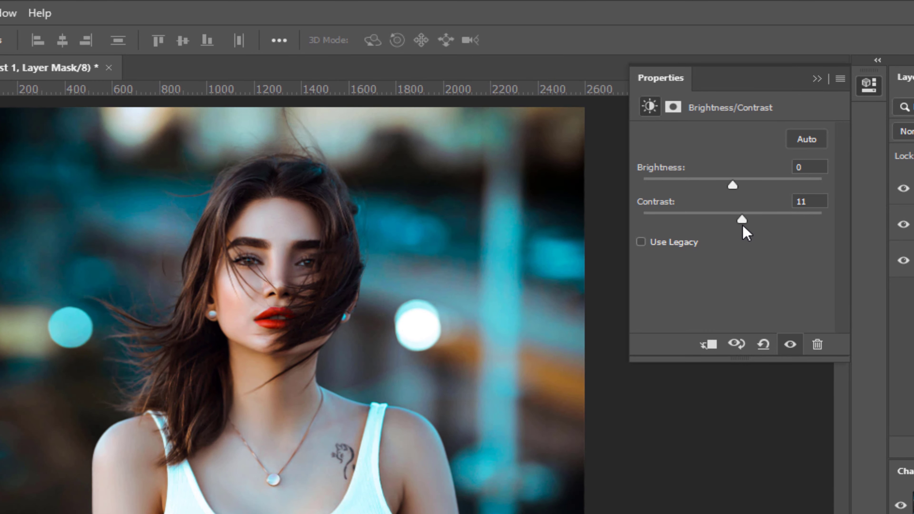
click(816, 80)
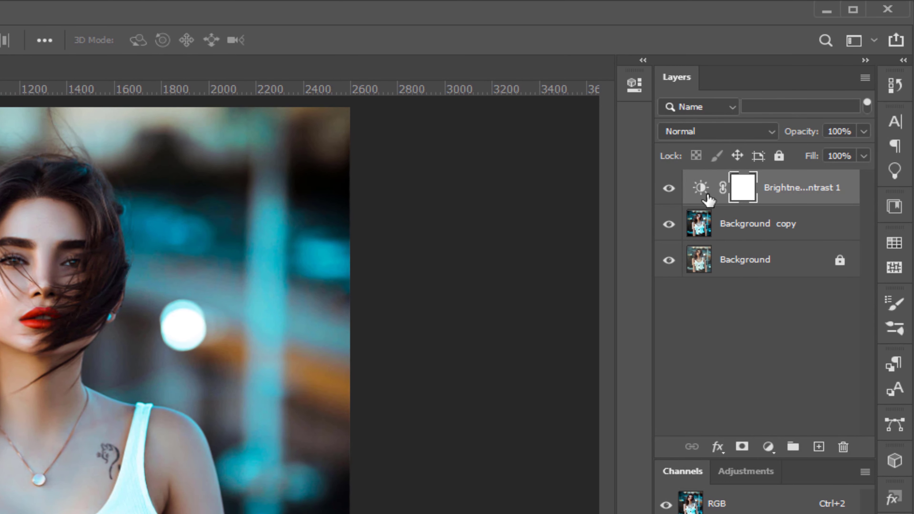
Step: Merge the Brightness/Contrast layer with the Background copy, and toggle the merged layer's visibility to compare it with the original
click(785, 225)
shift+click(781, 191)
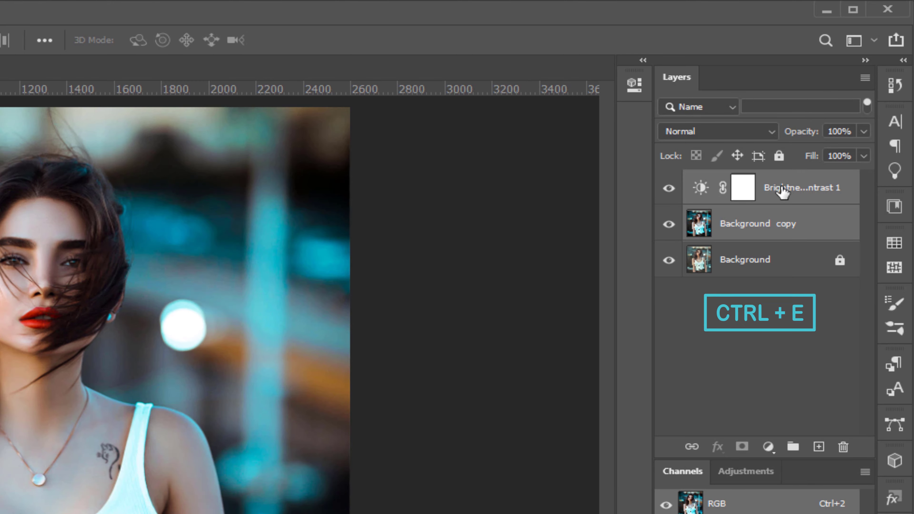
key(ctrl+e)
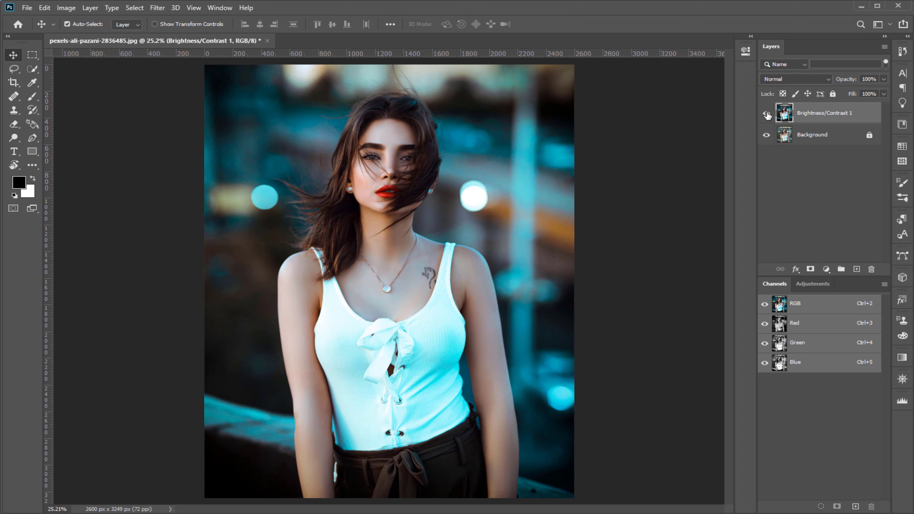
click(767, 114)
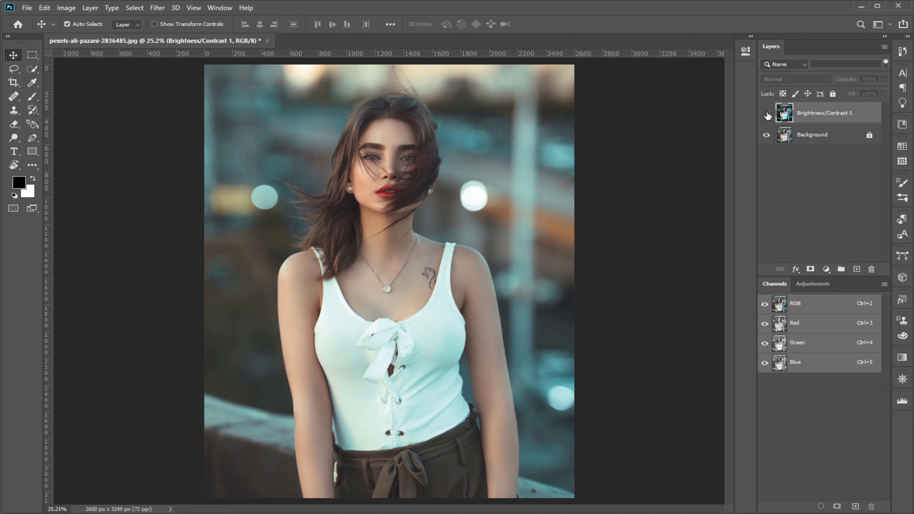
click(767, 114)
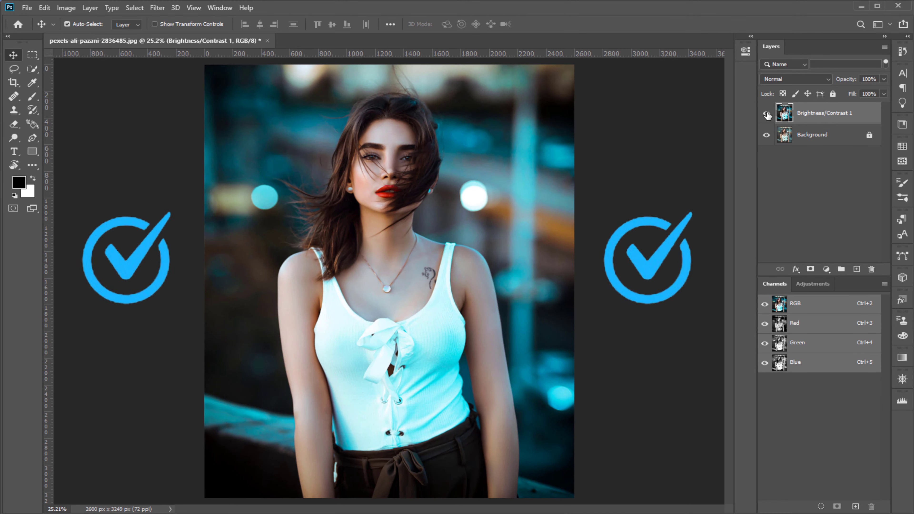